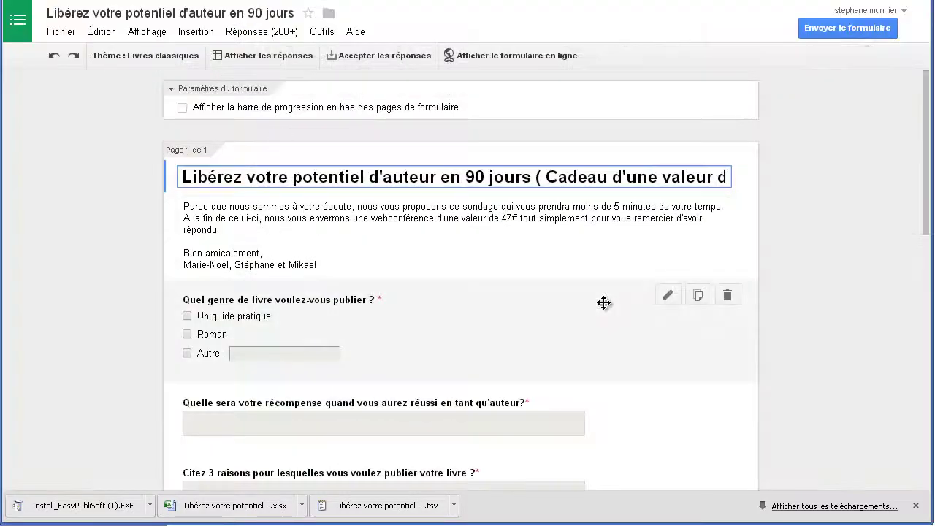
Step: Look over the survey form's questions and open its collected responses in the linked spreadsheet
{"action": "scroll", "coordinate": [847, 222], "scroll_direction": "down", "scroll_amount": 10}
{"action": "scroll", "coordinate": [804, 228], "scroll_direction": "up", "scroll_amount": 10}
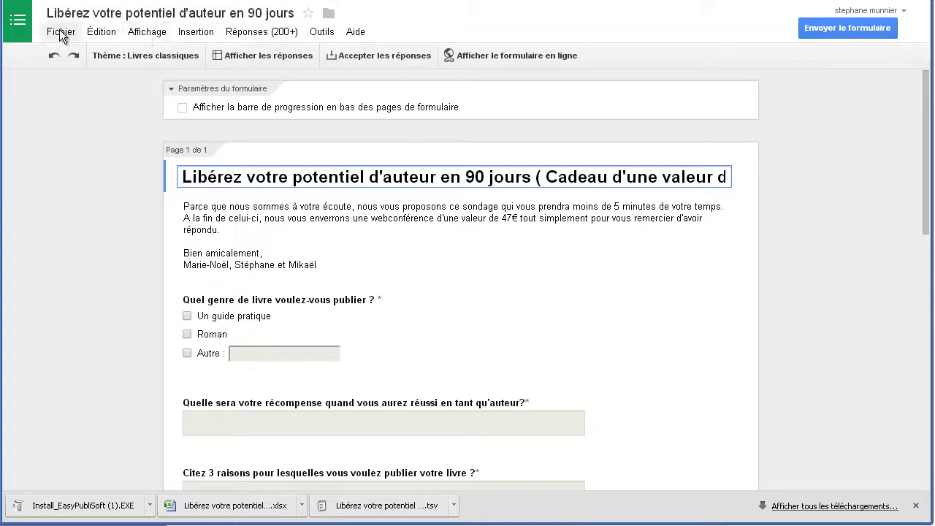
{"action": "left_click", "coordinate": [195, 31]}
{"action": "left_click", "coordinate": [245, 35]}
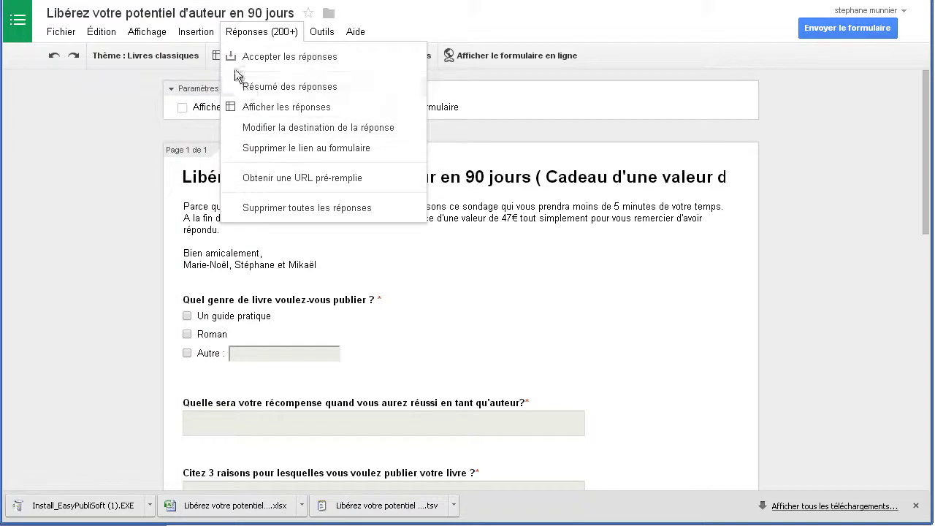
{"action": "left_click", "coordinate": [257, 110]}
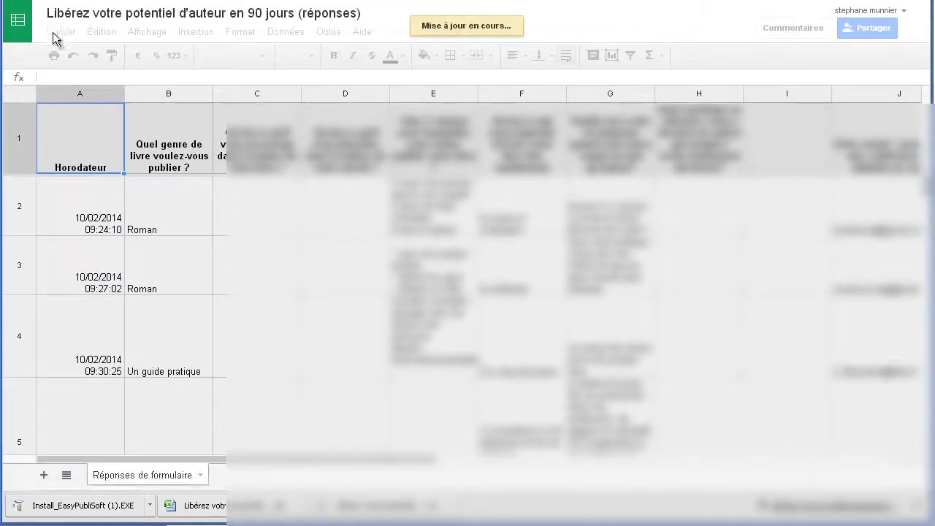
Step: Download the responses spreadsheet as an Excel workbook under the suggested name and open the downloaded file in Excel
{"action": "left_click", "coordinate": [64, 32]}
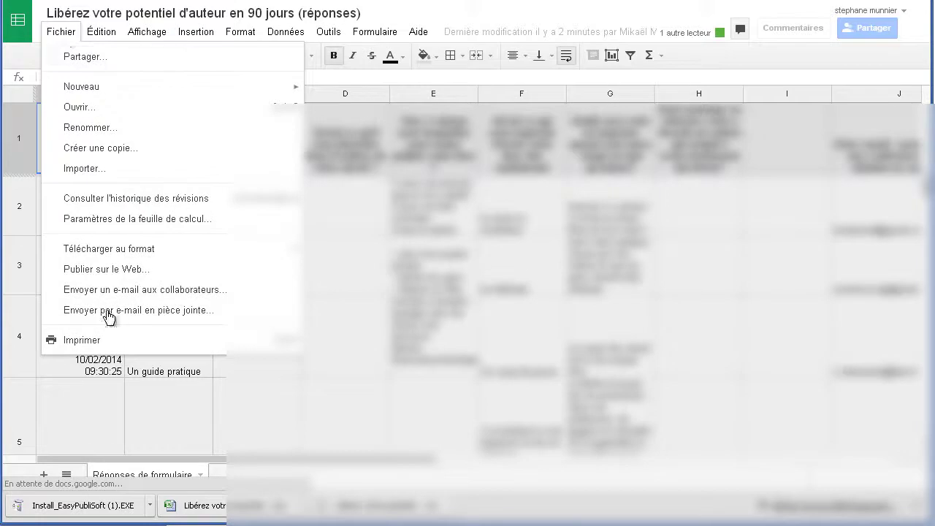
{"action": "mouse_move", "coordinate": [95, 269]}
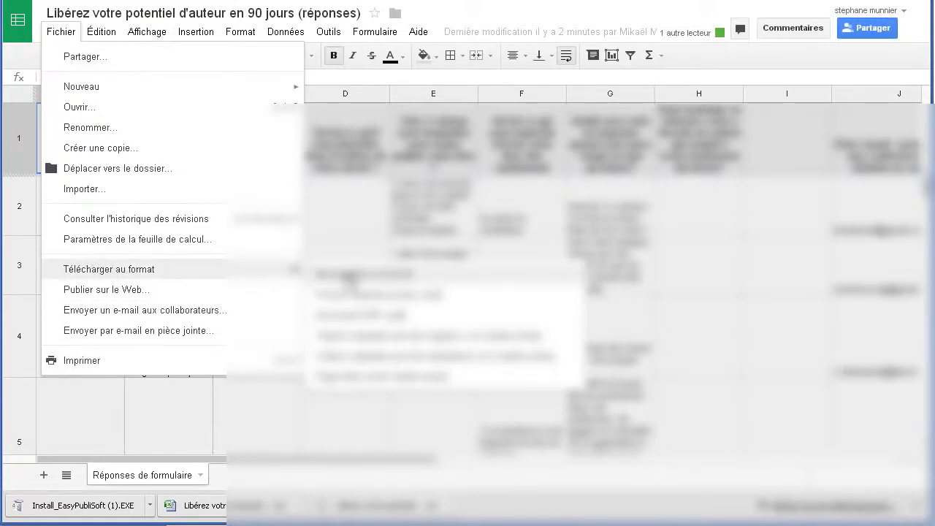
{"action": "left_click", "coordinate": [446, 292]}
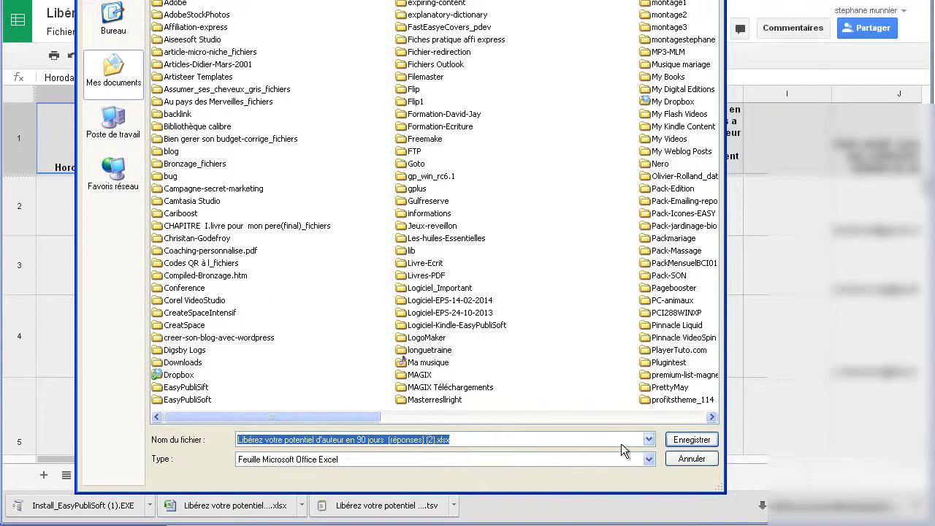
{"action": "left_click", "coordinate": [692, 440]}
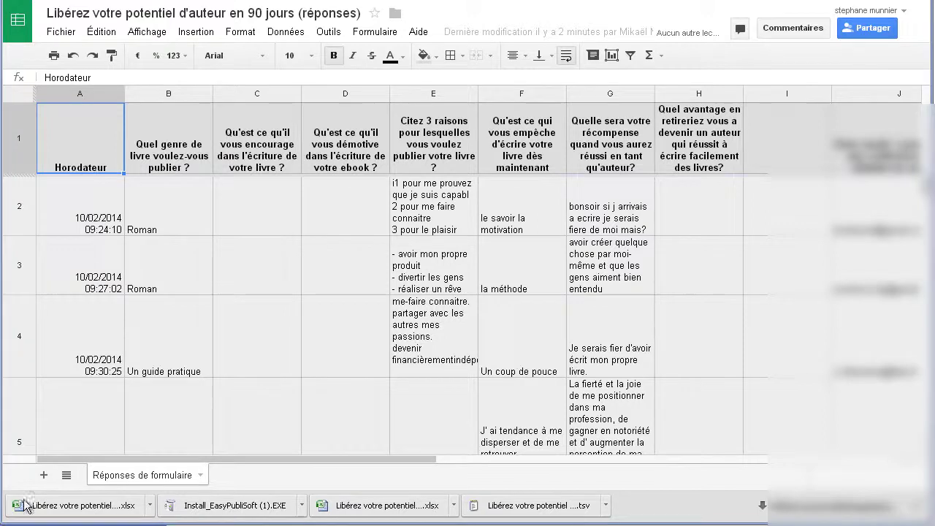
{"action": "left_click", "coordinate": [86, 512]}
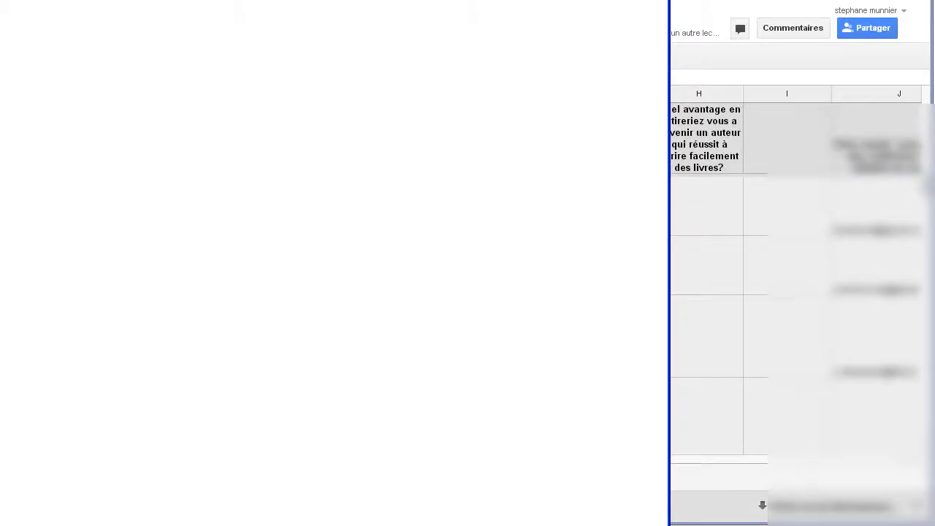
{"action": "left_click_drag", "start_coordinate": [162, 6], "coordinate": [355, 7]}
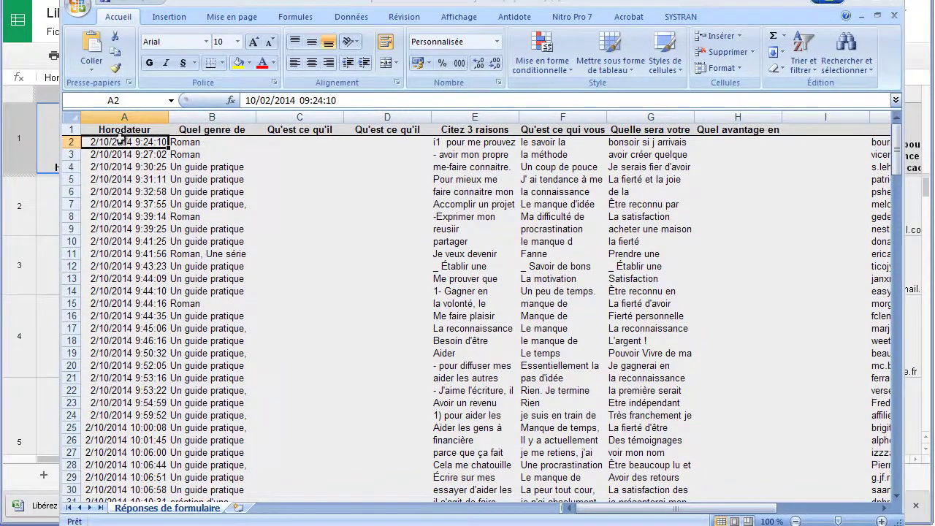
Step: Delete the "Horodateur" column and the "Quel genre de livre voulez-vous publier ?" column
{"action": "left_click", "coordinate": [123, 130]}
{"action": "left_click", "coordinate": [130, 117]}
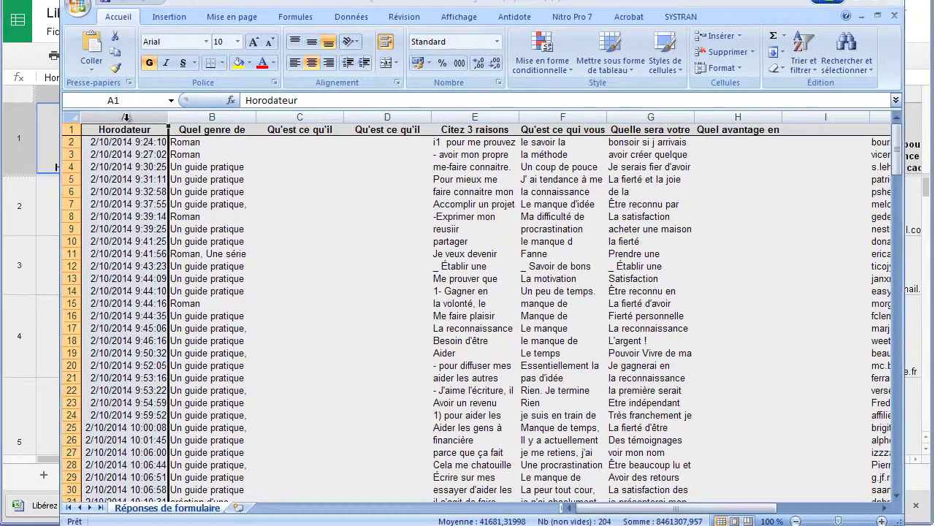
{"action": "right_click", "coordinate": [126, 117]}
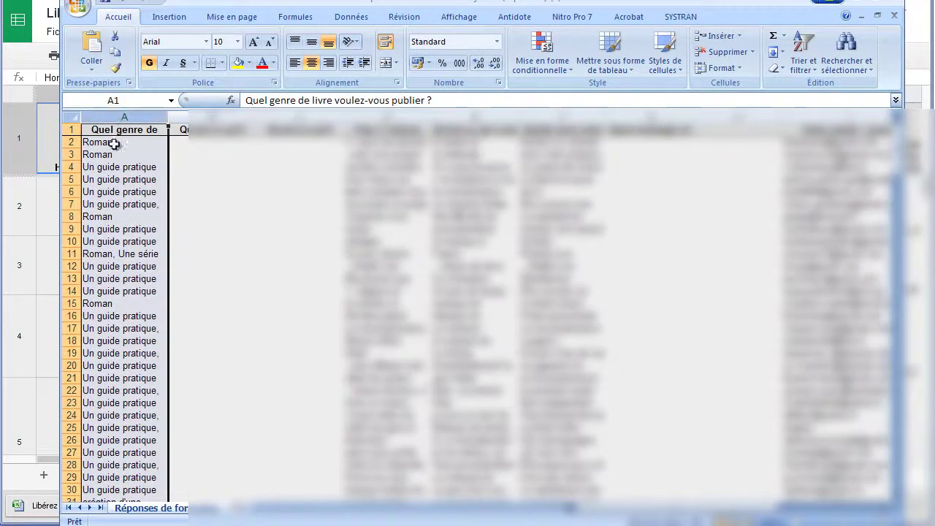
{"action": "right_click", "coordinate": [118, 121]}
{"action": "left_click", "coordinate": [155, 211]}
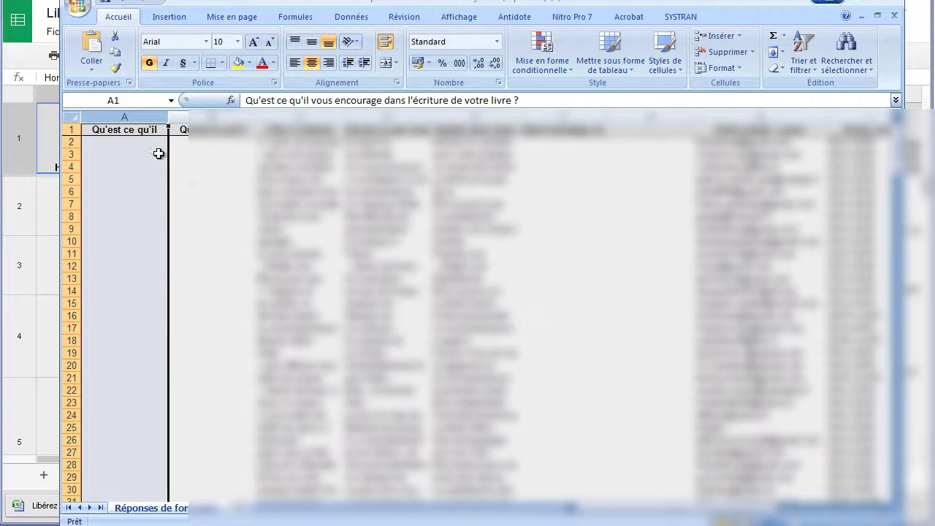
Step: Delete the column asking what encourages writing the book and the "Citez 3 raisons" column
{"action": "left_click", "coordinate": [117, 130]}
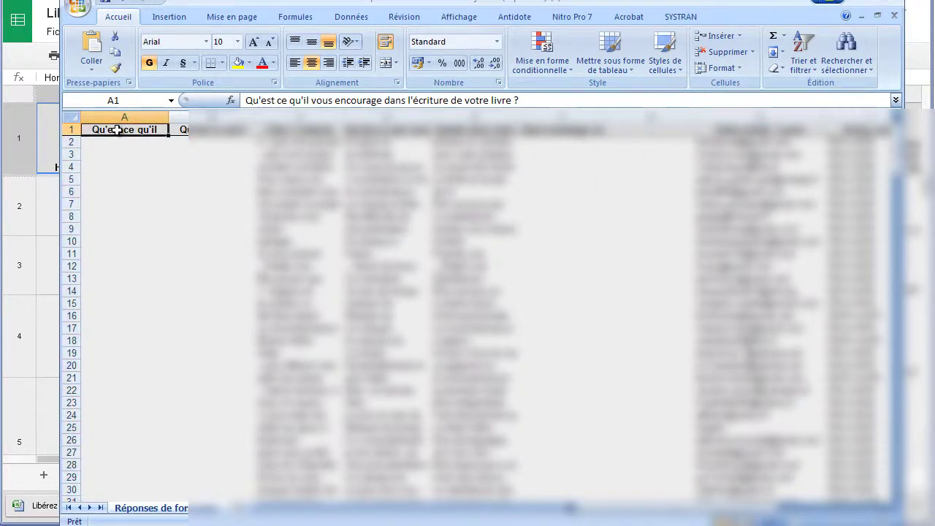
{"action": "double_click", "coordinate": [129, 138]}
{"action": "left_click", "coordinate": [124, 117]}
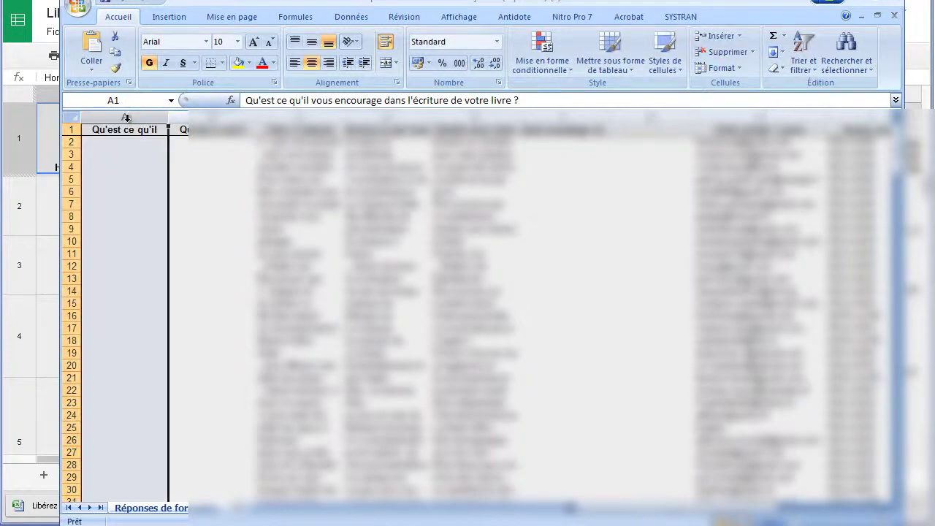
{"action": "right_click", "coordinate": [125, 118]}
{"action": "left_click", "coordinate": [139, 212]}
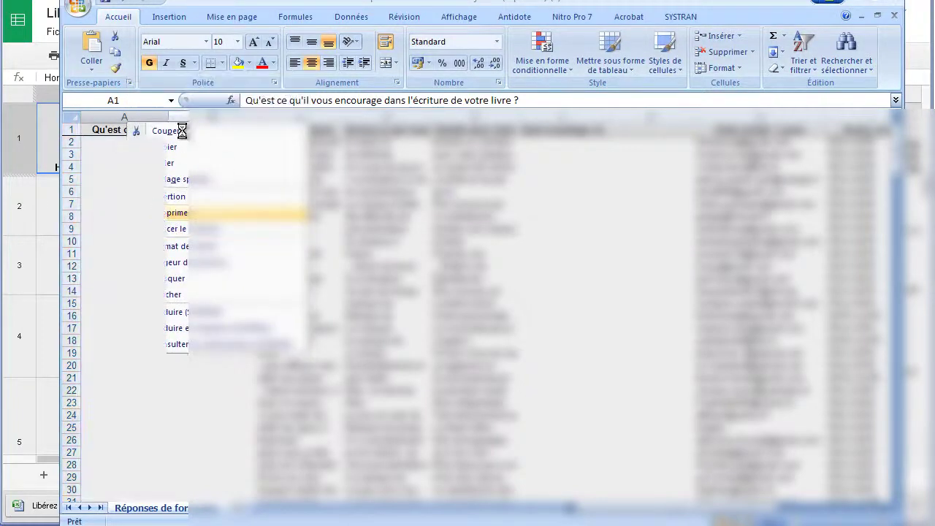
{"action": "right_click", "coordinate": [183, 118]}
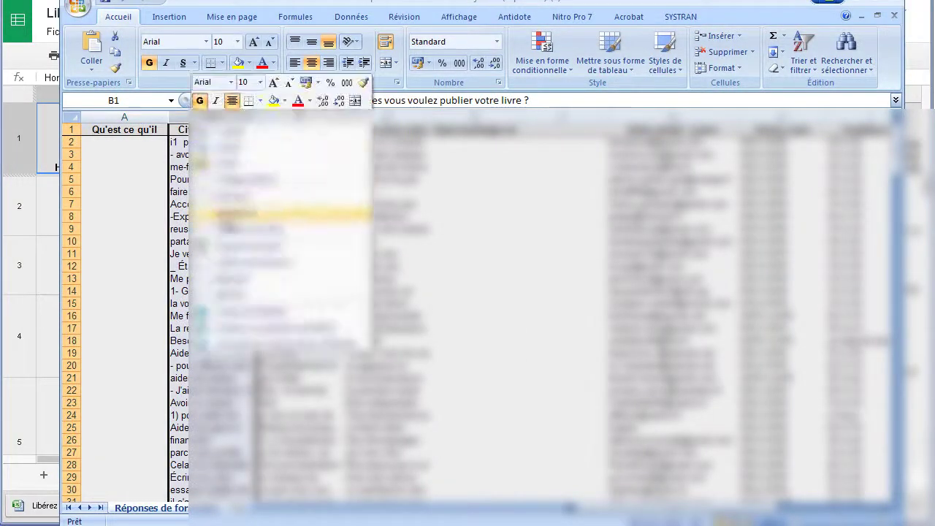
{"action": "left_click", "coordinate": [205, 216]}
Step: Delete only the header cell A1, shifting the cells below it up
{"action": "right_click", "coordinate": [121, 131]}
{"action": "left_click", "coordinate": [150, 223]}
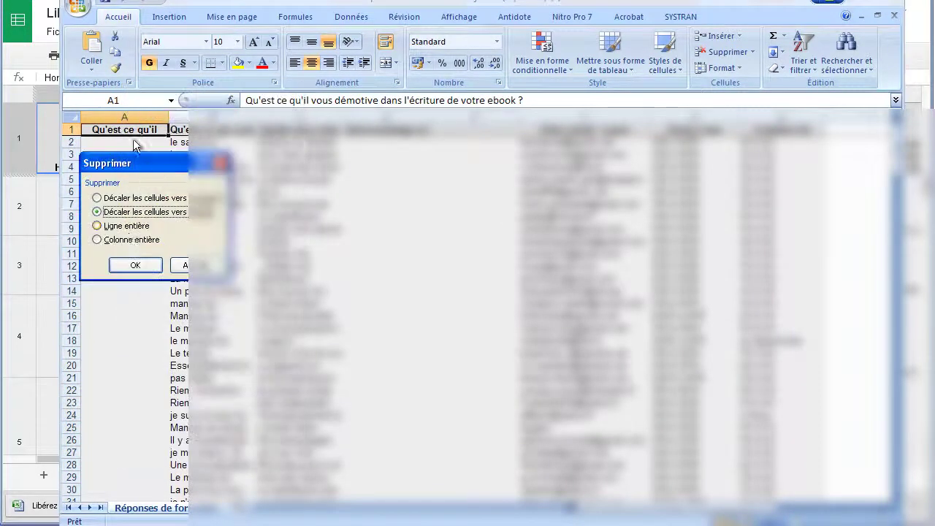
{"action": "left_click", "coordinate": [135, 265]}
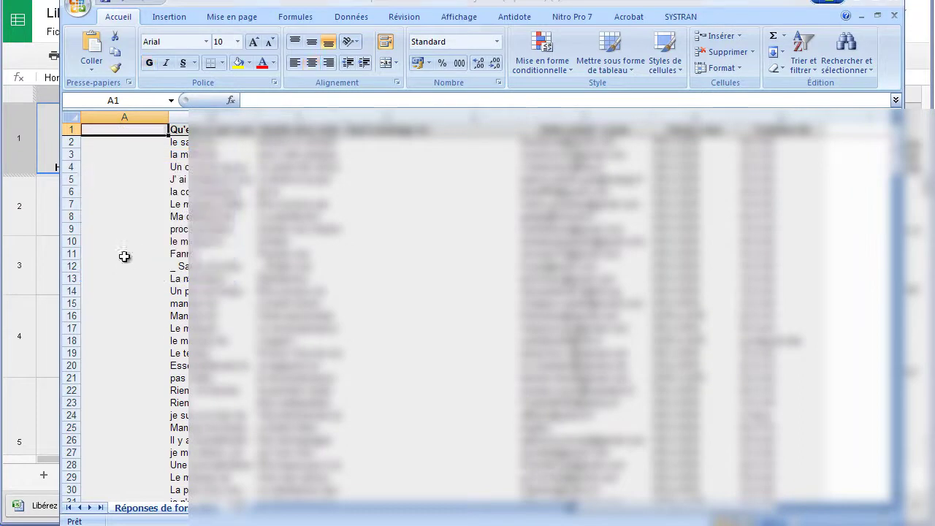
Step: Delete the empty first column and all remaining columns except the one holding the respondents' e-mail addresses
{"action": "right_click", "coordinate": [142, 129]}
{"action": "left_click", "coordinate": [125, 115]}
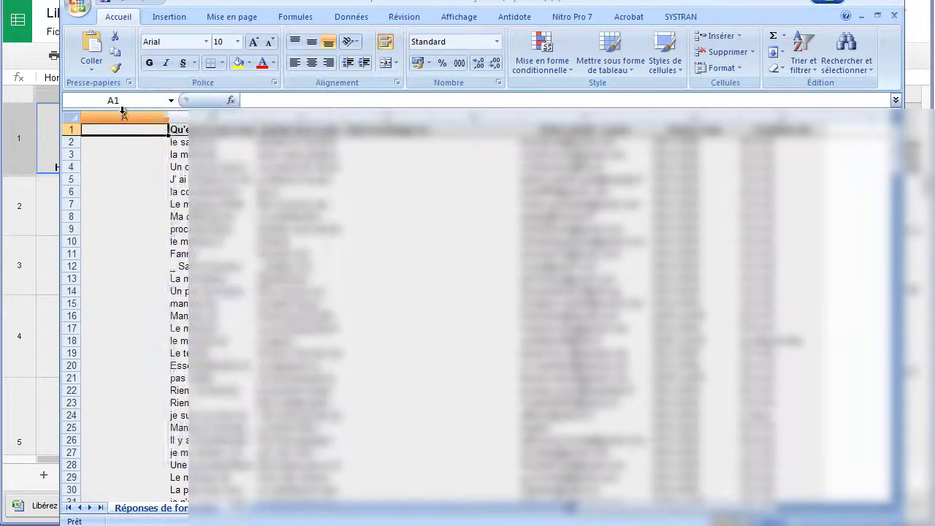
{"action": "left_click", "coordinate": [125, 115]}
{"action": "right_click", "coordinate": [123, 119]}
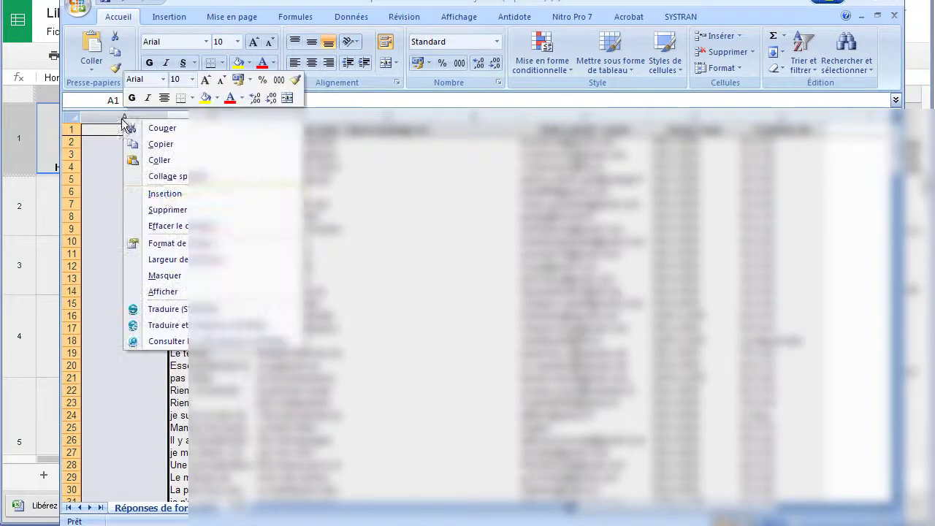
{"action": "left_click", "coordinate": [168, 210]}
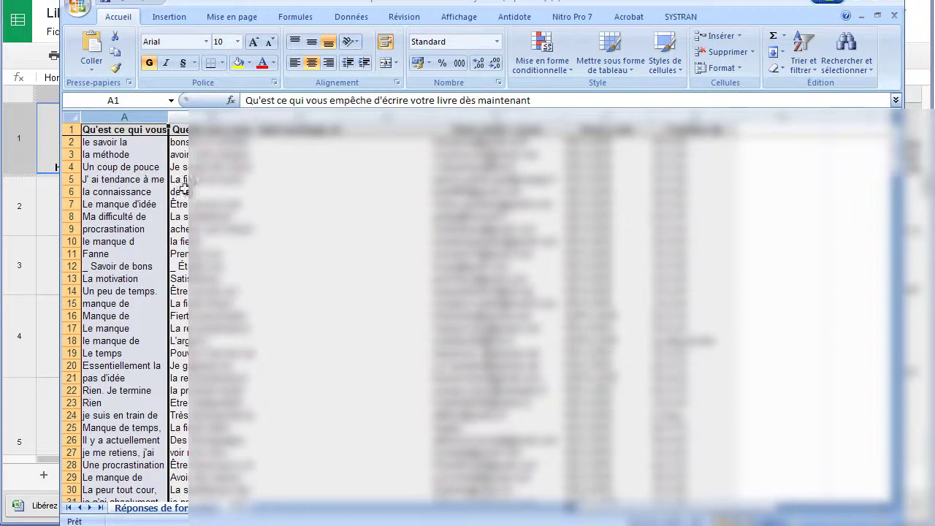
{"action": "right_click", "coordinate": [119, 119]}
{"action": "left_click", "coordinate": [154, 213]}
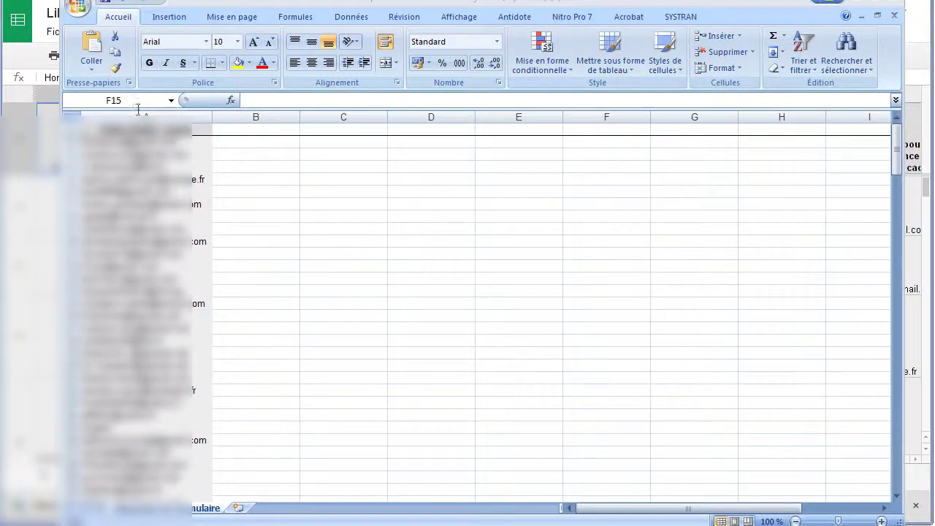
Step: Start saving a copy of the workbook with the file type CSV (séparateur: point-virgule) (*.csv)
{"action": "left_click", "coordinate": [77, 8]}
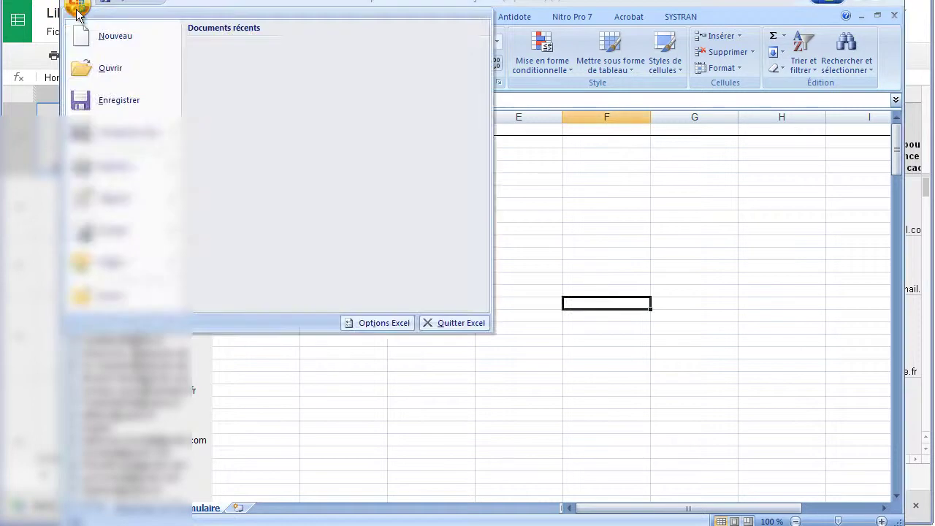
{"action": "key", "text": "Escape"}
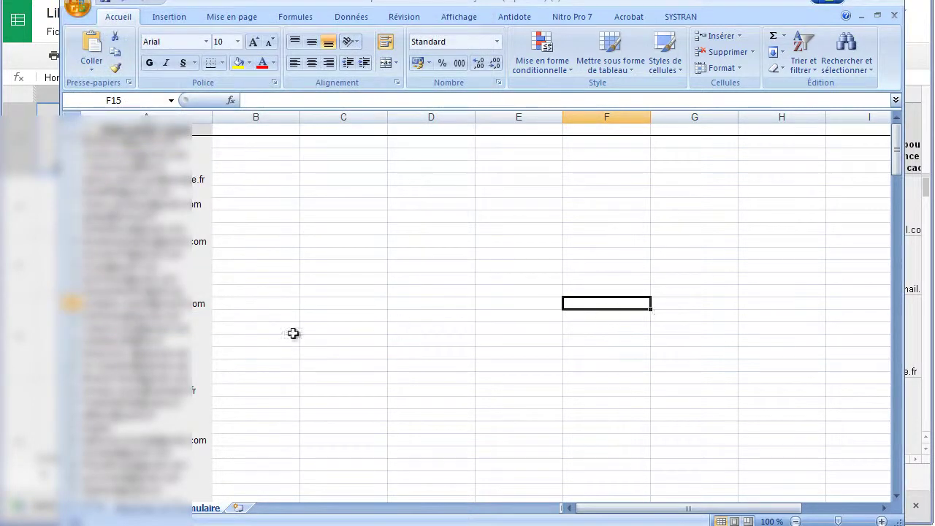
{"action": "key", "text": "F12"}
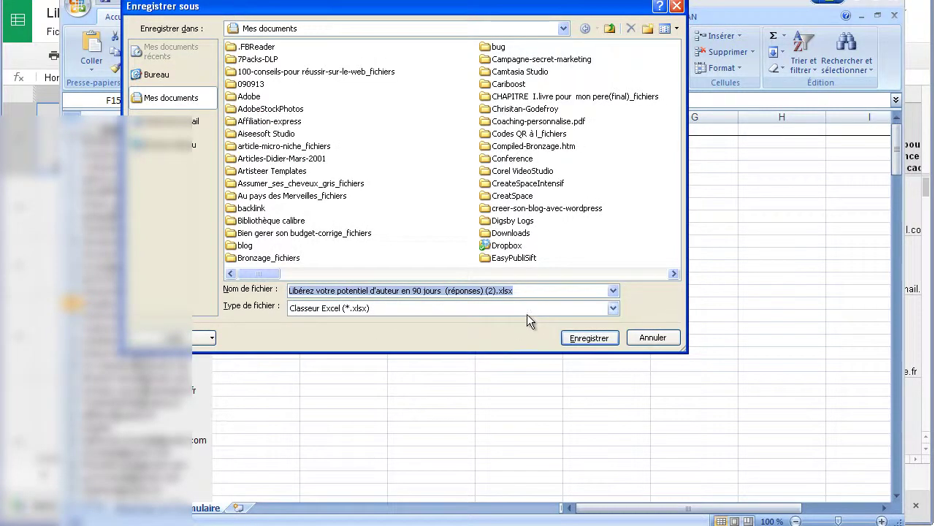
{"action": "left_click", "coordinate": [613, 308]}
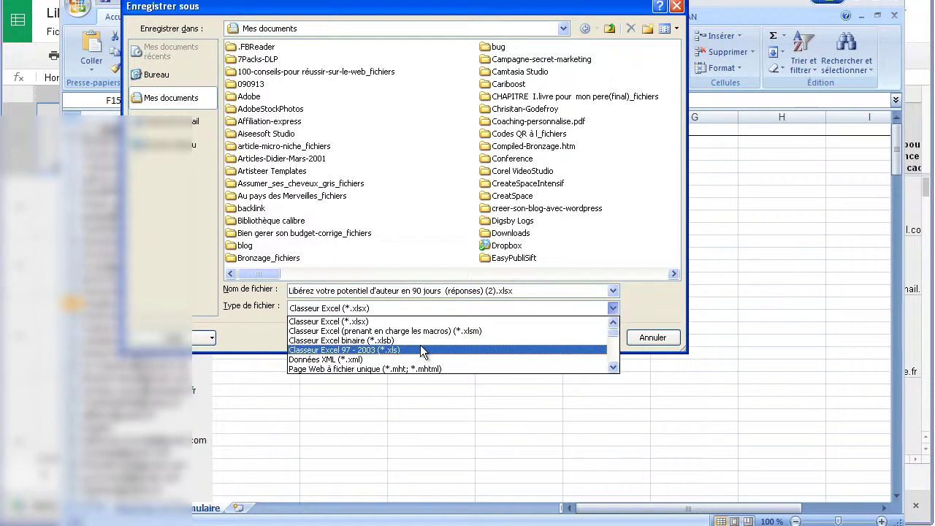
{"action": "scroll", "coordinate": [451, 347], "scroll_direction": "down", "scroll_amount": 2}
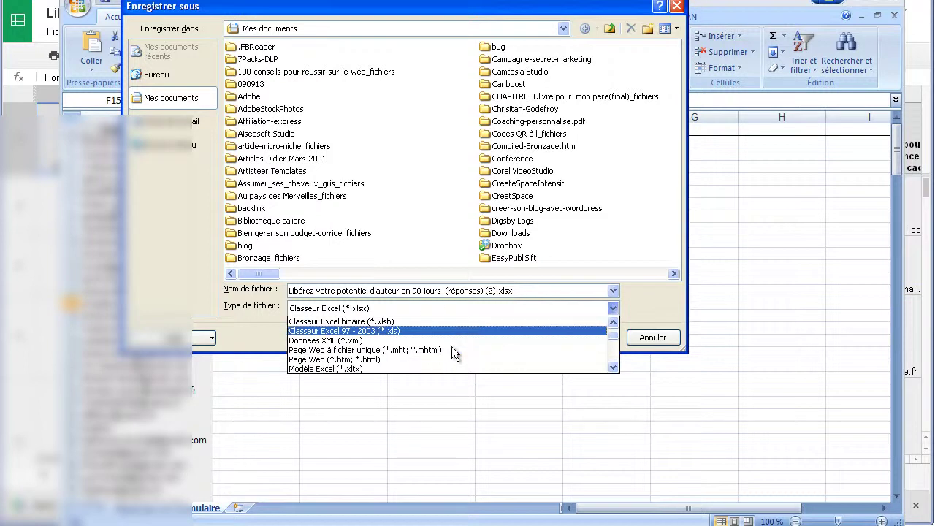
{"action": "scroll", "coordinate": [452, 348], "scroll_direction": "down", "scroll_amount": 2}
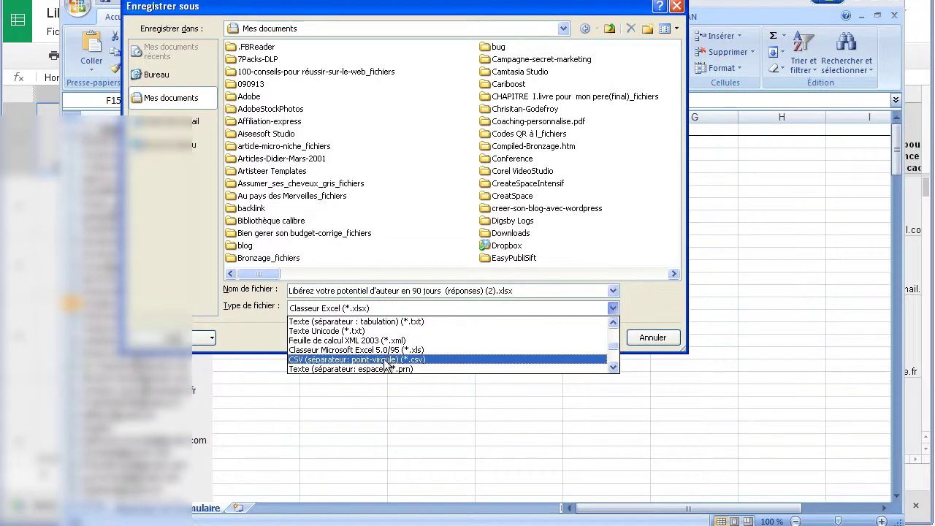
{"action": "left_click", "coordinate": [394, 360]}
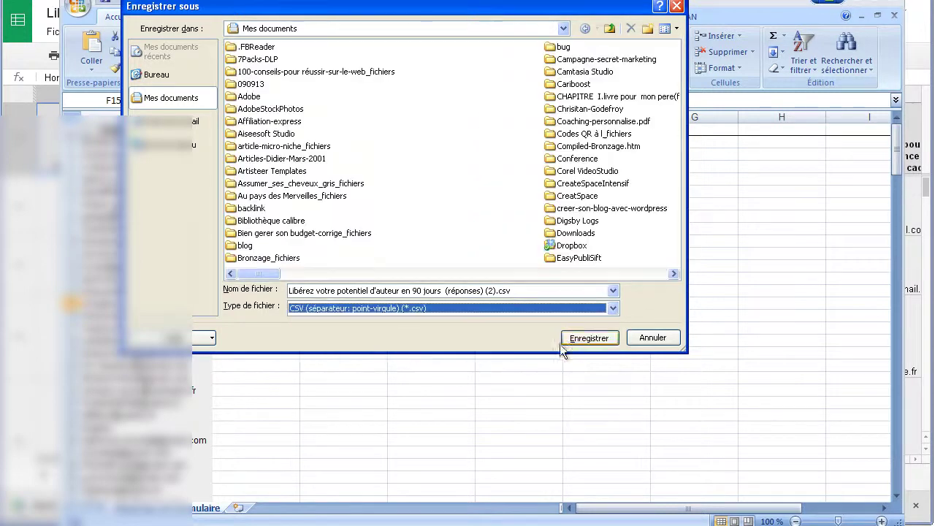
Step: Name the file imortation-demo.csv and save it, agreeing to keep the CSV format despite incompatible features
{"action": "left_click", "coordinate": [503, 293]}
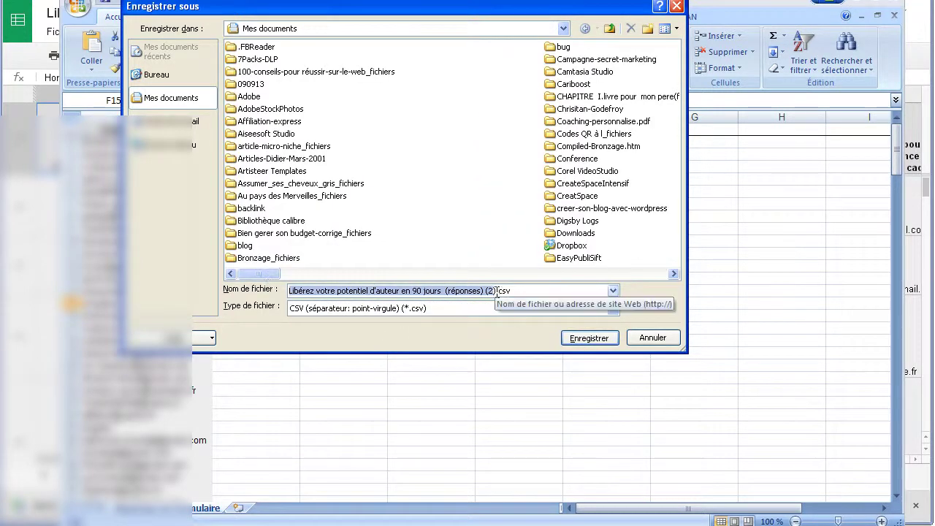
{"action": "type", "text": "i"}
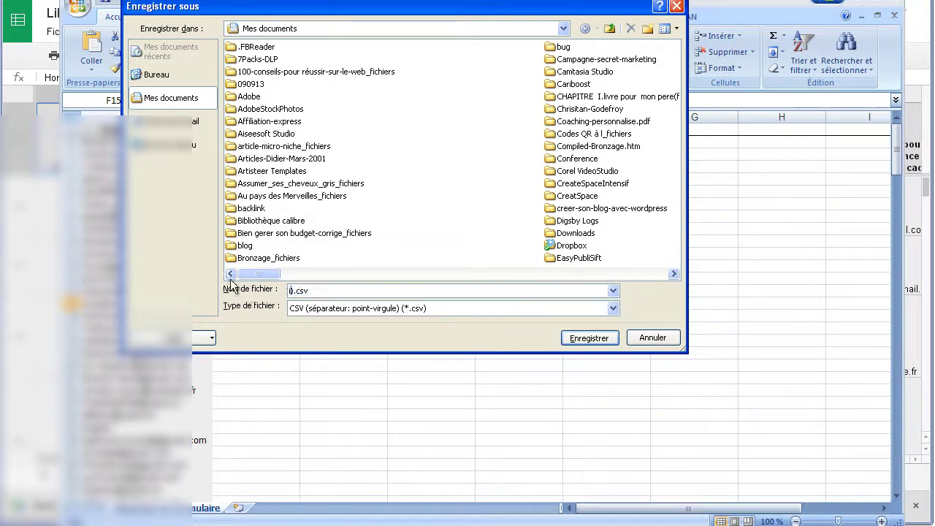
{"action": "type", "text": "mortation-demo"}
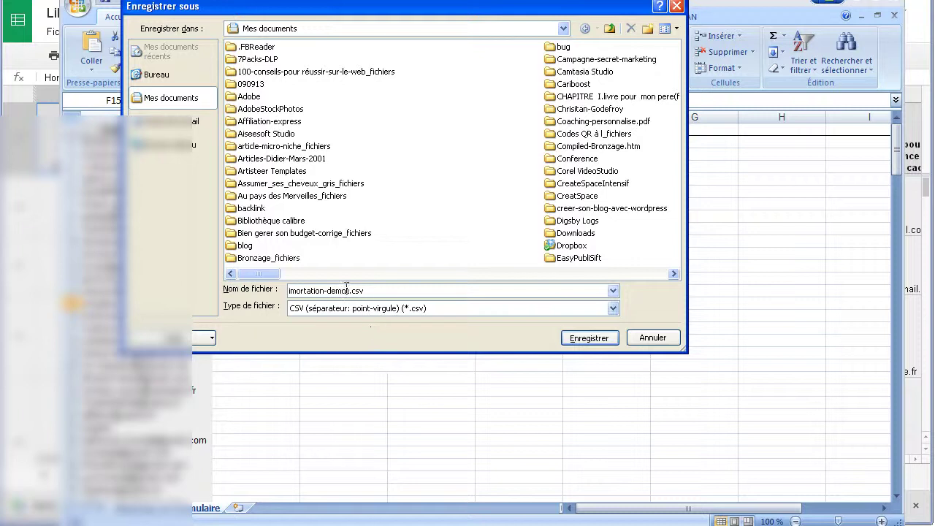
{"action": "key", "text": "BackSpace"}
{"action": "key", "text": "BackSpace"}
{"action": "left_click", "coordinate": [589, 338]}
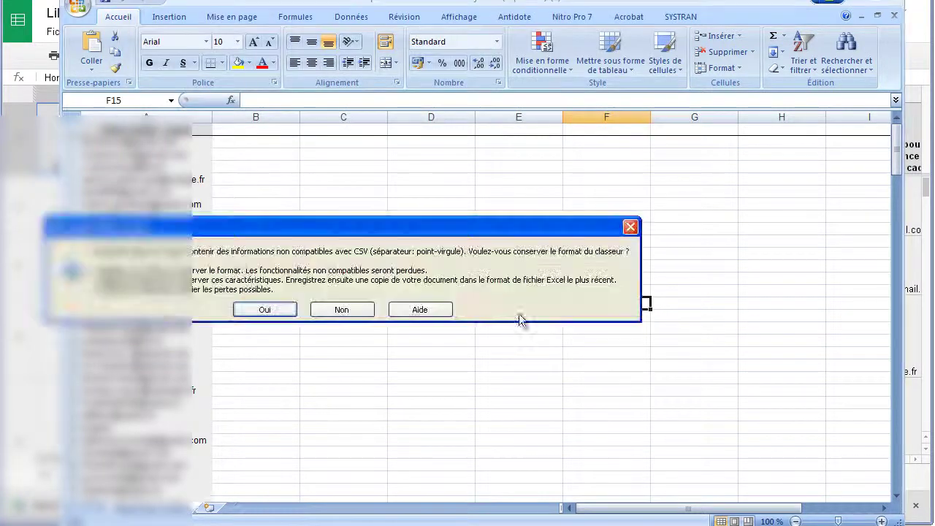
{"action": "left_click", "coordinate": [264, 312]}
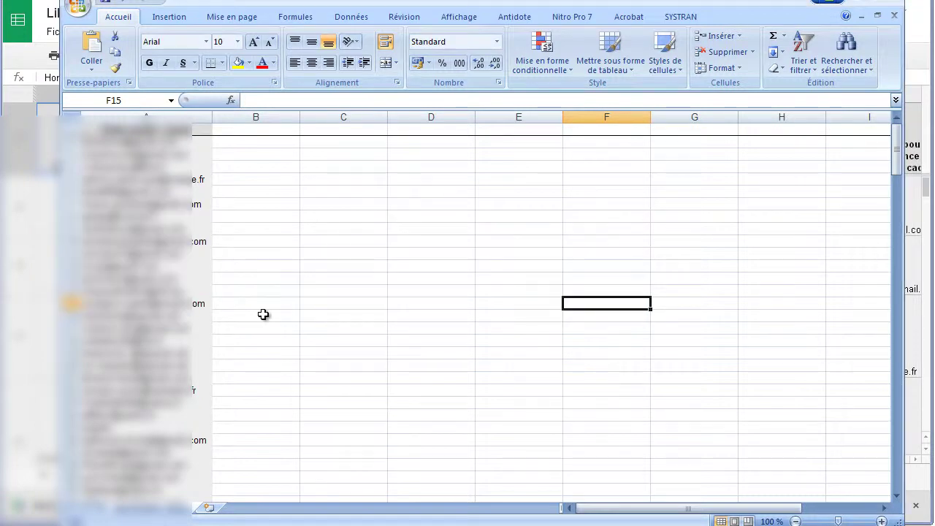
Step: Close the imortation-demo.csv workbook without saving its changes again
{"action": "left_click", "coordinate": [895, 5]}
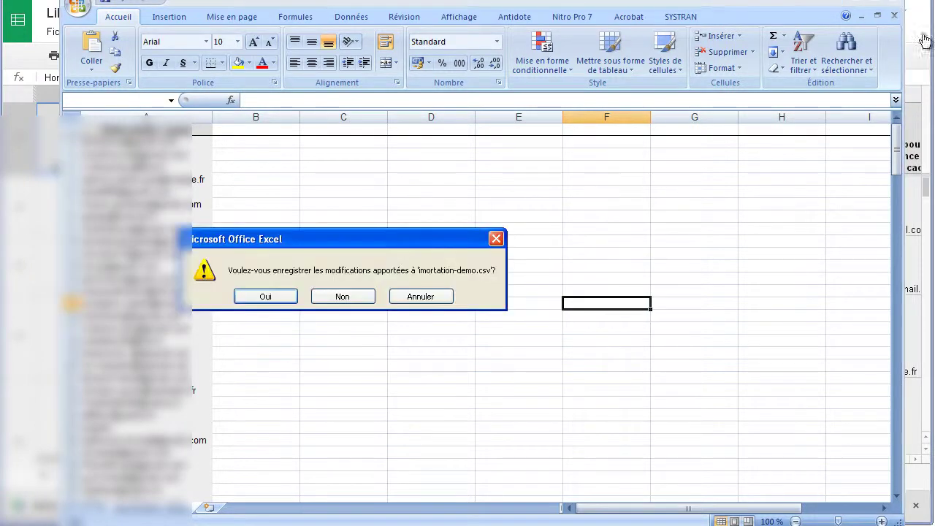
{"action": "left_click", "coordinate": [340, 295]}
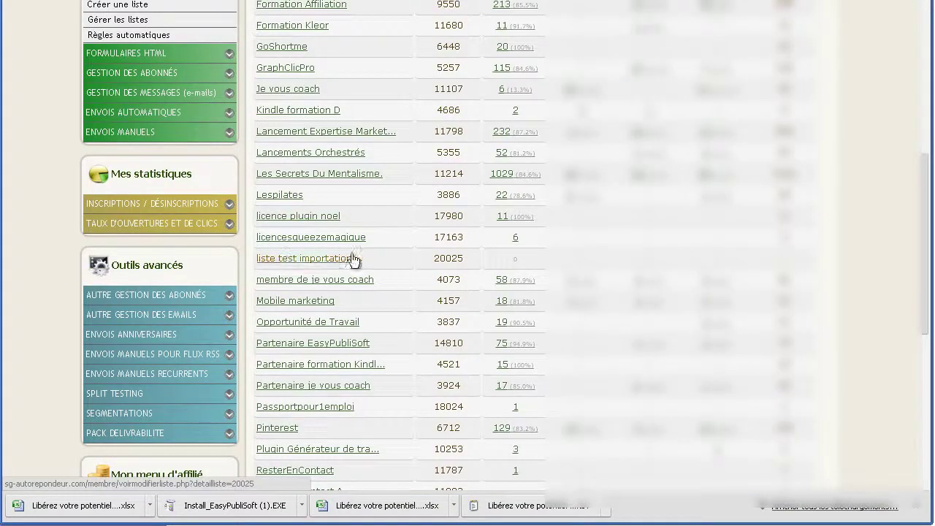
Step: Switch to SG Autorépondeur in the browser and locate the list "liste test importation" in the overview of mailing lists
{"action": "left_click_drag", "start_coordinate": [255, 257], "coordinate": [360, 261]}
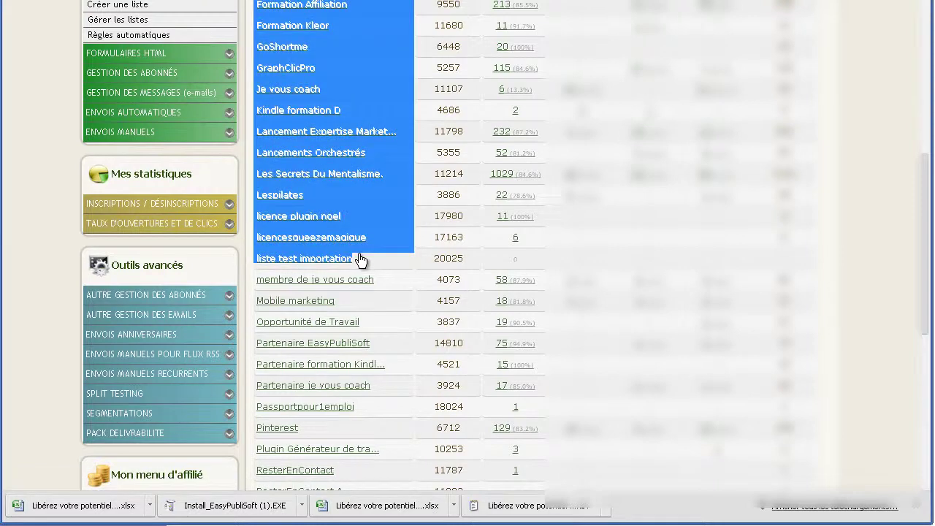
{"action": "left_click", "coordinate": [664, 260]}
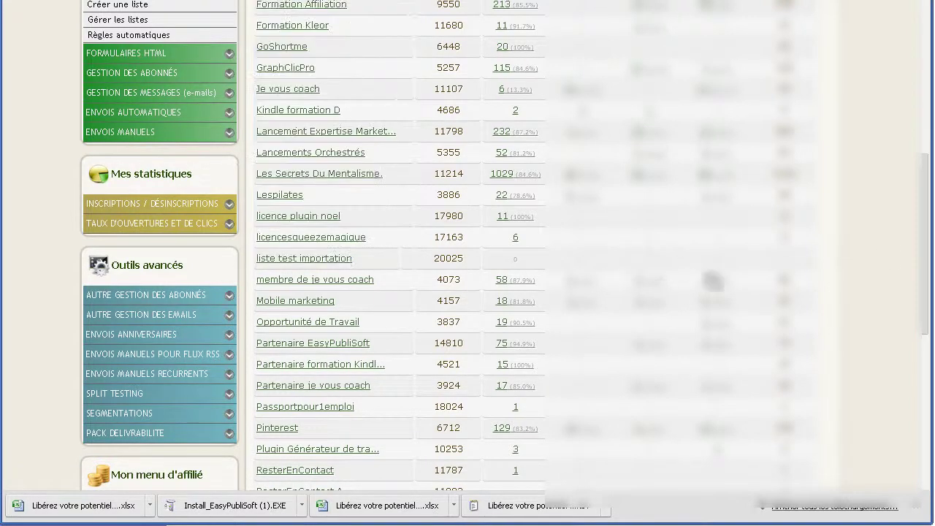
{"action": "key", "text": "ctrl+a"}
{"action": "left_click", "coordinate": [840, 265]}
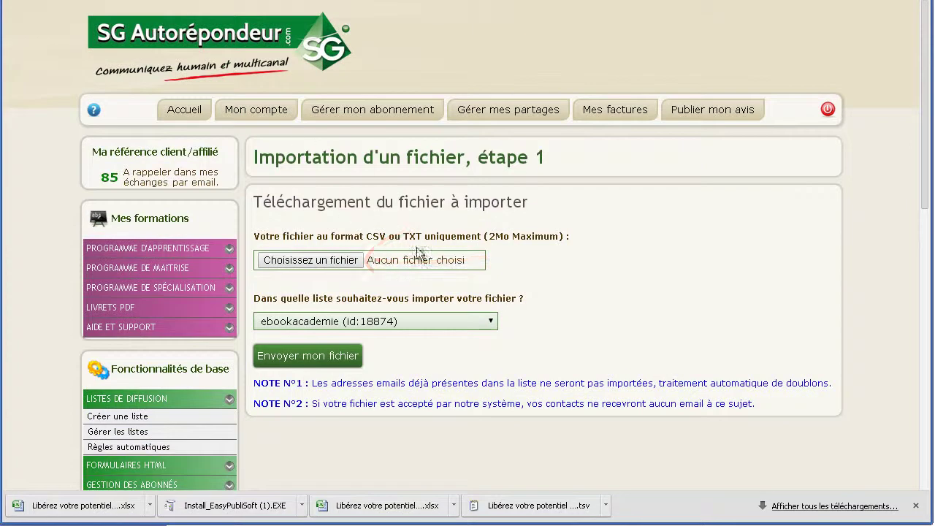
Step: Choose imortation-demo.csv from the documents folder as the file to import, rearranging the file listing to find it
{"action": "left_click", "coordinate": [311, 260]}
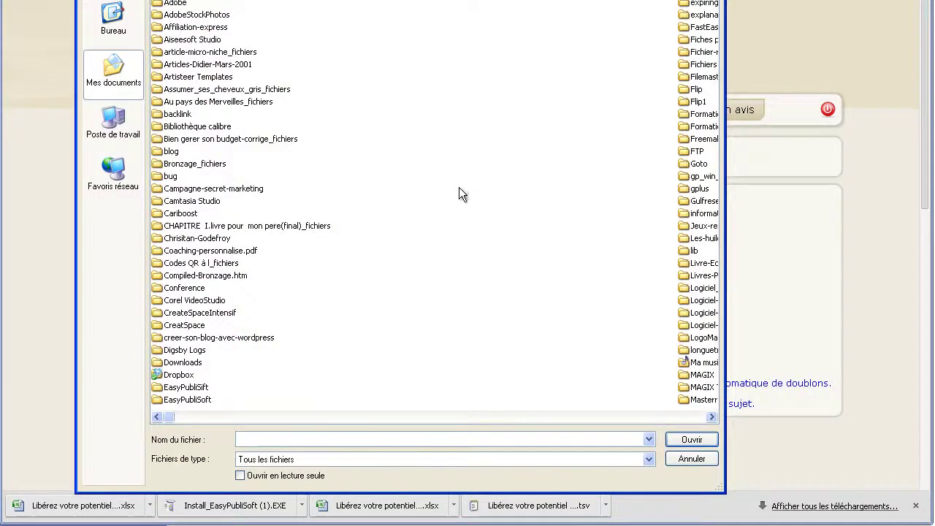
{"action": "scroll", "coordinate": [489, 293], "scroll_direction": "down", "scroll_amount": 6}
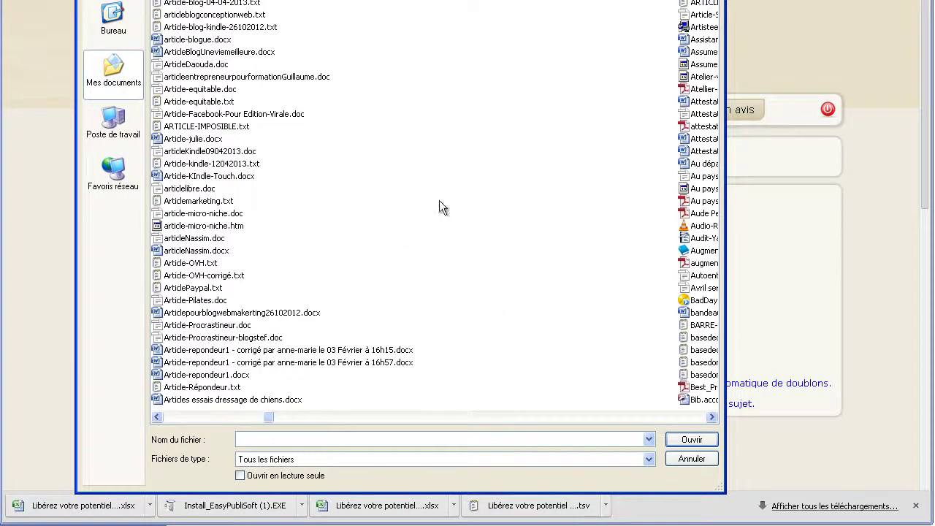
{"action": "scroll", "coordinate": [441, 204], "scroll_direction": "down", "scroll_amount": 10}
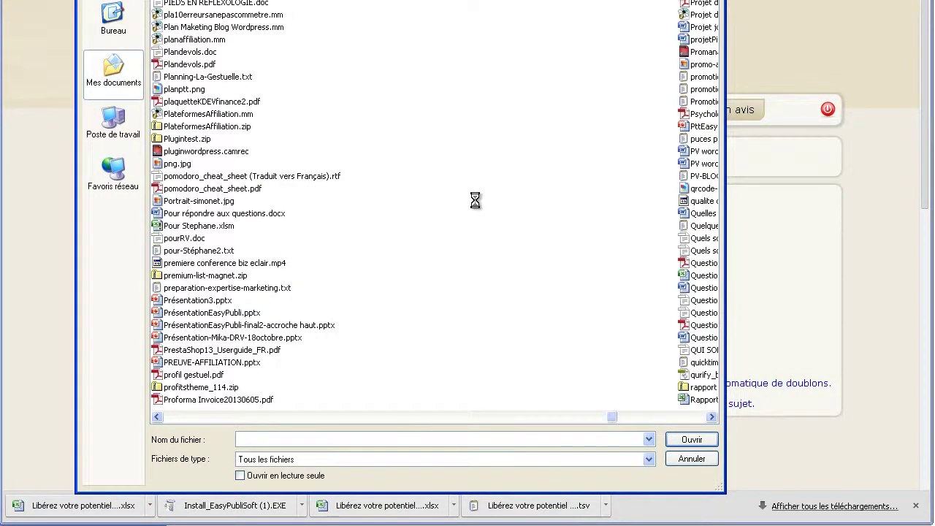
{"action": "right_click", "coordinate": [507, 176]}
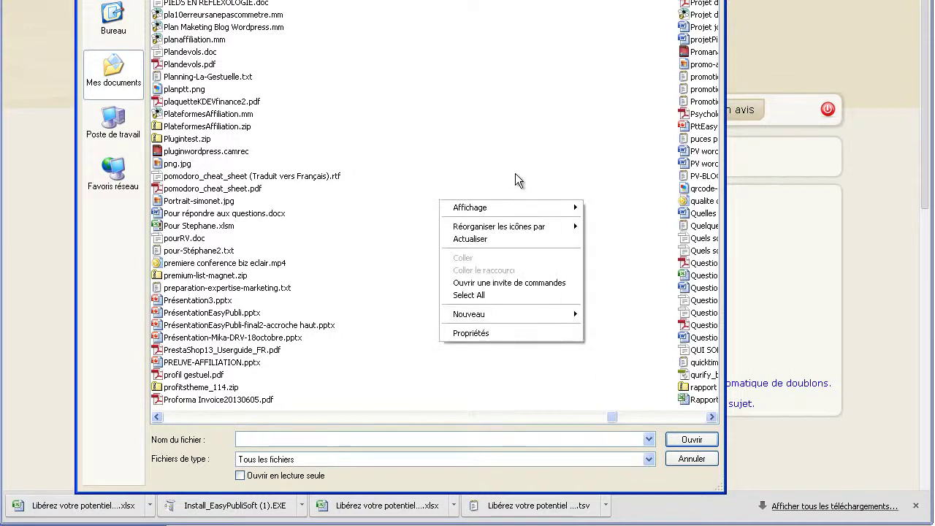
{"action": "mouse_move", "coordinate": [505, 227]}
{"action": "left_click", "coordinate": [601, 262]}
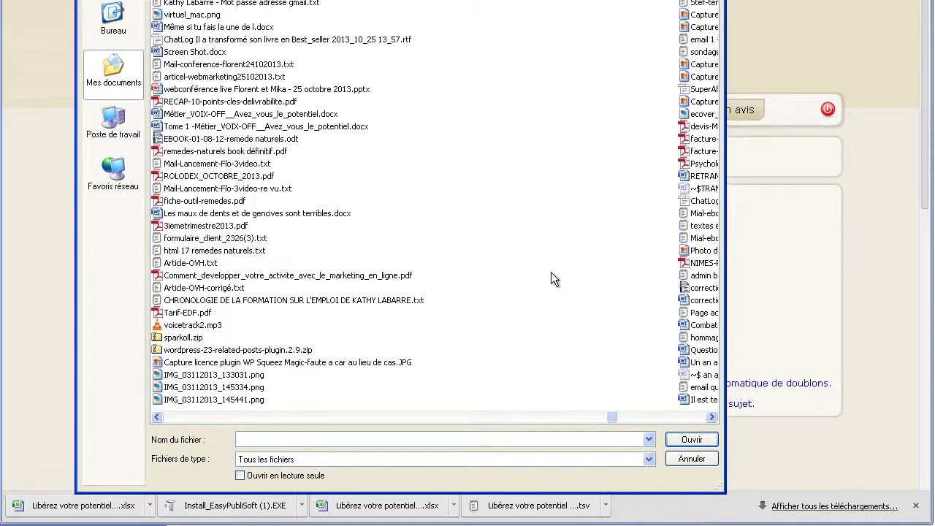
{"action": "scroll", "coordinate": [548, 285], "scroll_direction": "down", "scroll_amount": 10}
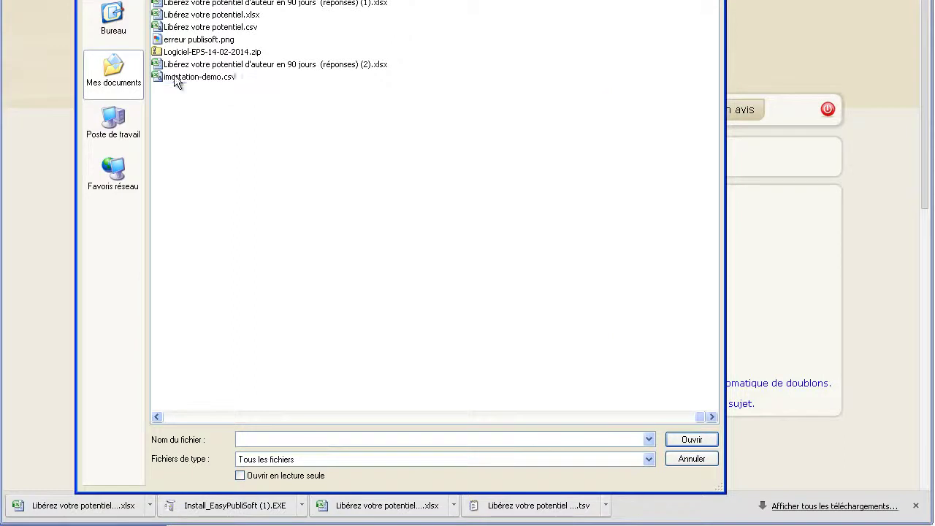
{"action": "left_click", "coordinate": [176, 77]}
{"action": "left_click", "coordinate": [678, 439]}
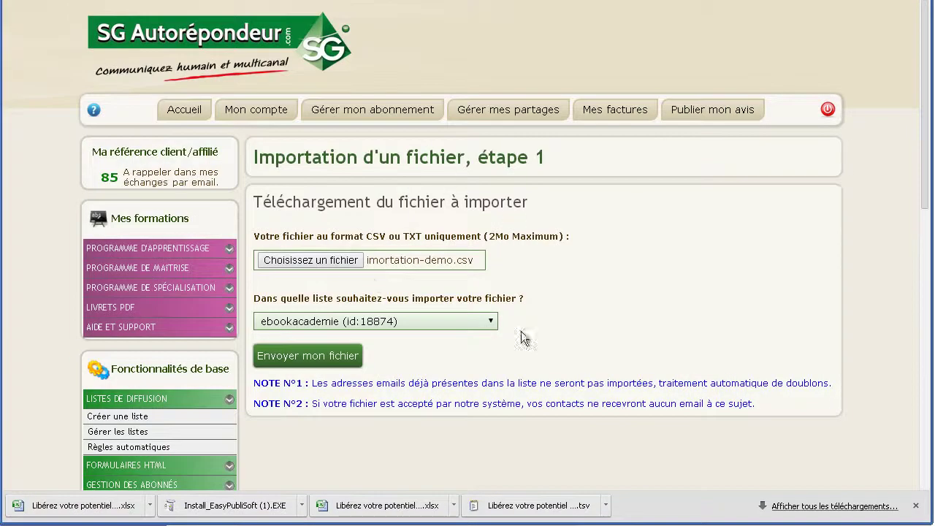
Step: Set liste test importation (id:20025) as the destination list and send the file
{"action": "left_click", "coordinate": [490, 321]}
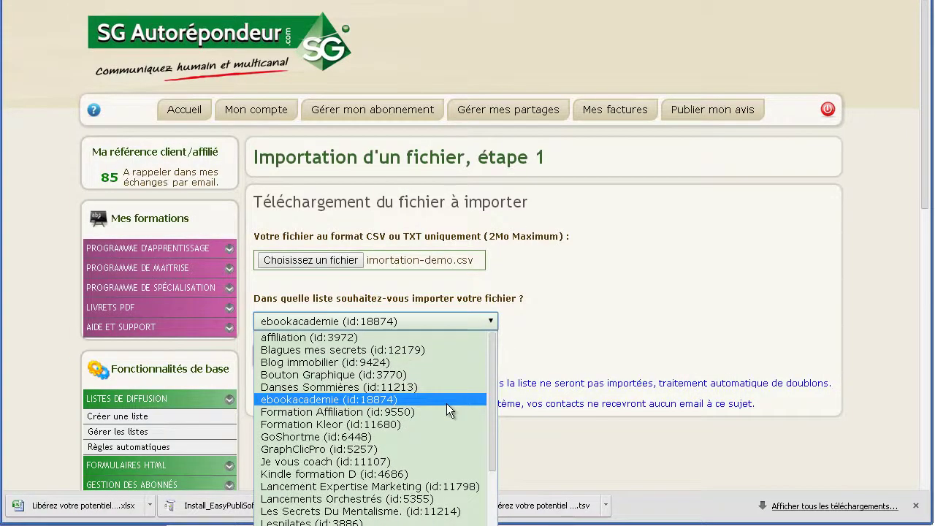
{"action": "scroll", "coordinate": [438, 438], "scroll_direction": "down", "scroll_amount": 4}
{"action": "scroll", "coordinate": [412, 449], "scroll_direction": "up", "scroll_amount": 4}
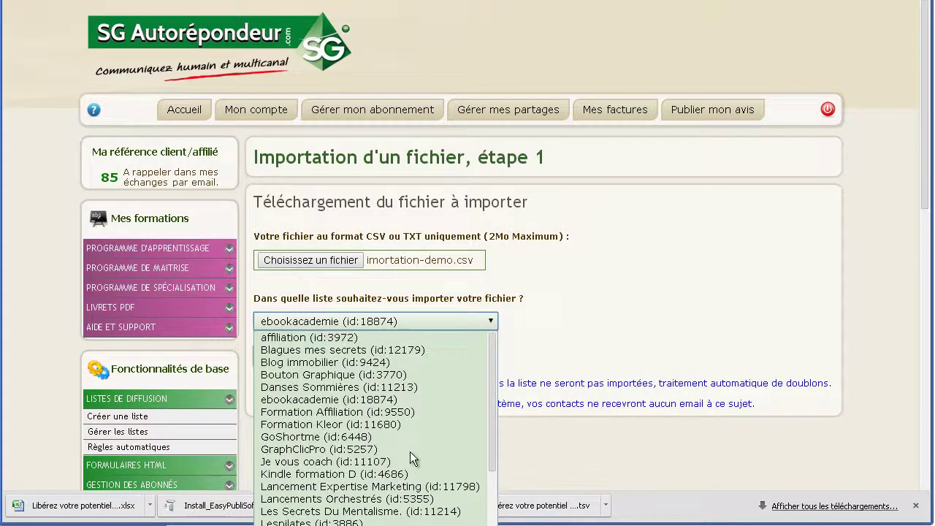
{"action": "scroll", "coordinate": [318, 478], "scroll_direction": "down", "scroll_amount": 2}
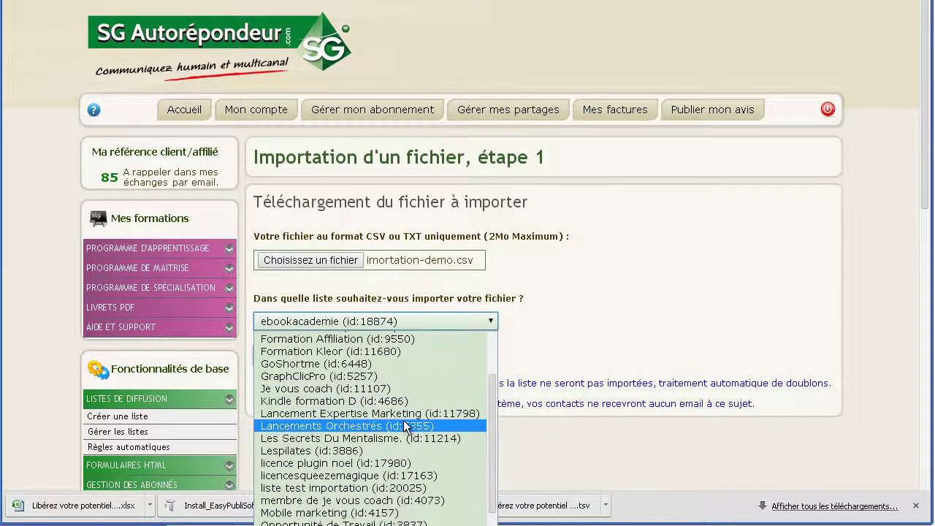
{"action": "left_click", "coordinate": [364, 488]}
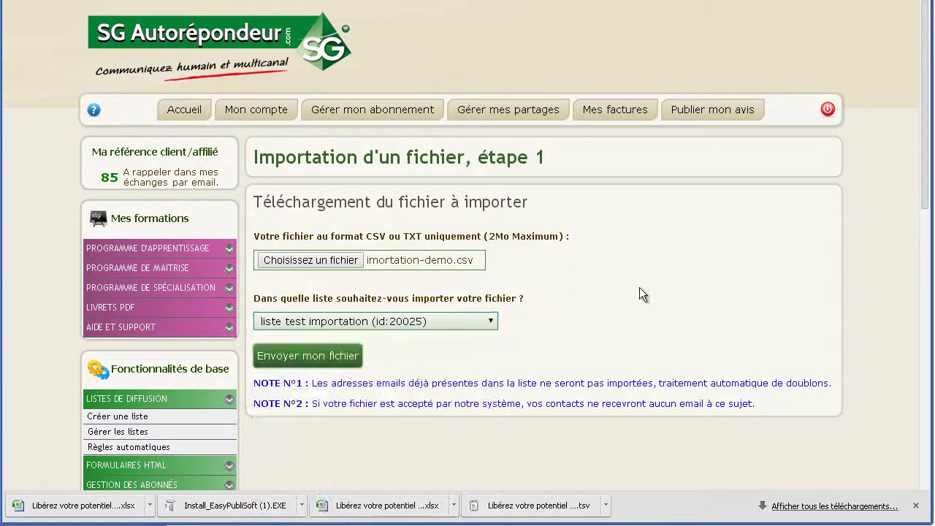
{"action": "scroll", "coordinate": [640, 287], "scroll_direction": "down", "scroll_amount": 1}
{"action": "left_click", "coordinate": [300, 290]}
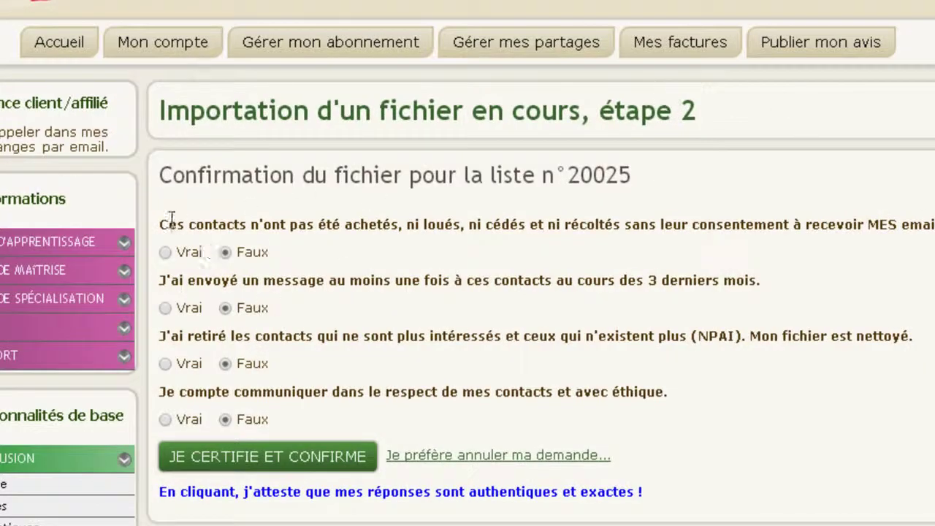
Step: Answer Vrai to all four statements about the contacts' consent, recent mailing, cleaning and ethics, and certify the answers
{"action": "left_click", "coordinate": [167, 251]}
{"action": "left_click", "coordinate": [165, 309]}
{"action": "left_click", "coordinate": [165, 365]}
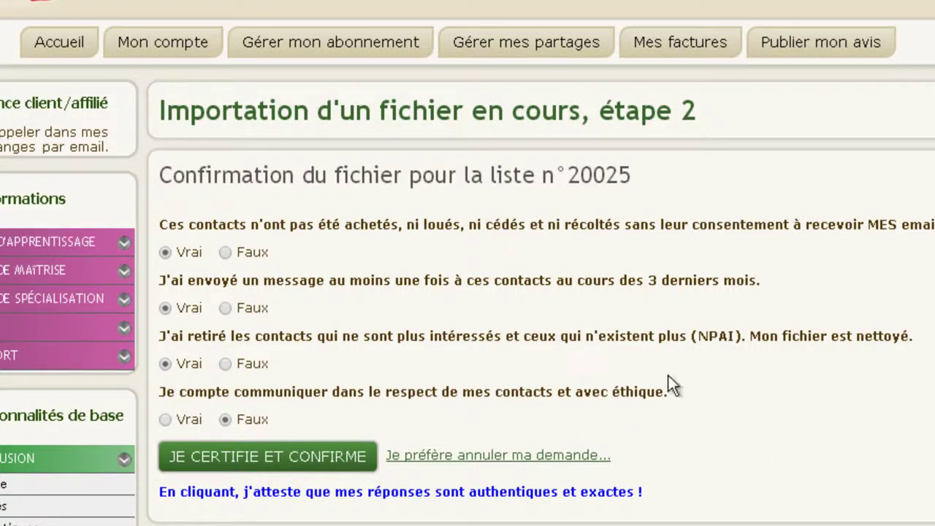
{"action": "left_click", "coordinate": [165, 419]}
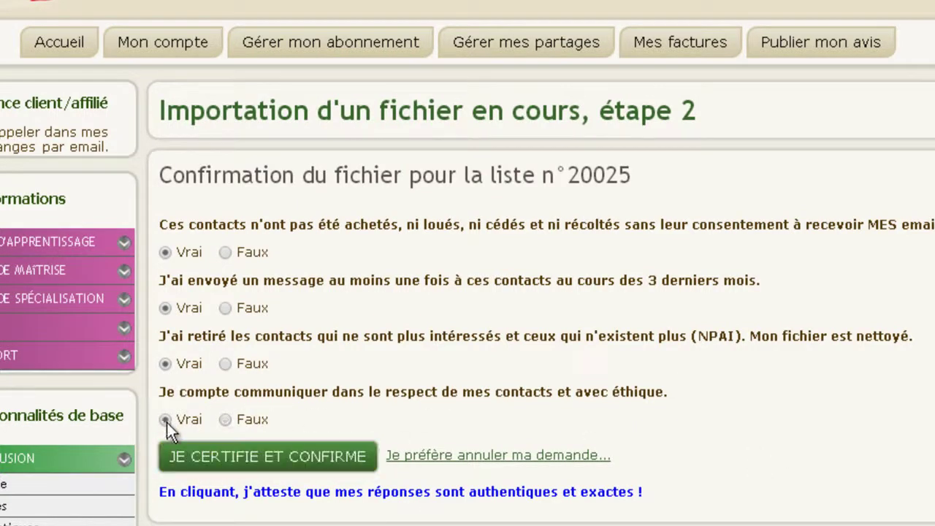
{"action": "left_click", "coordinate": [235, 463]}
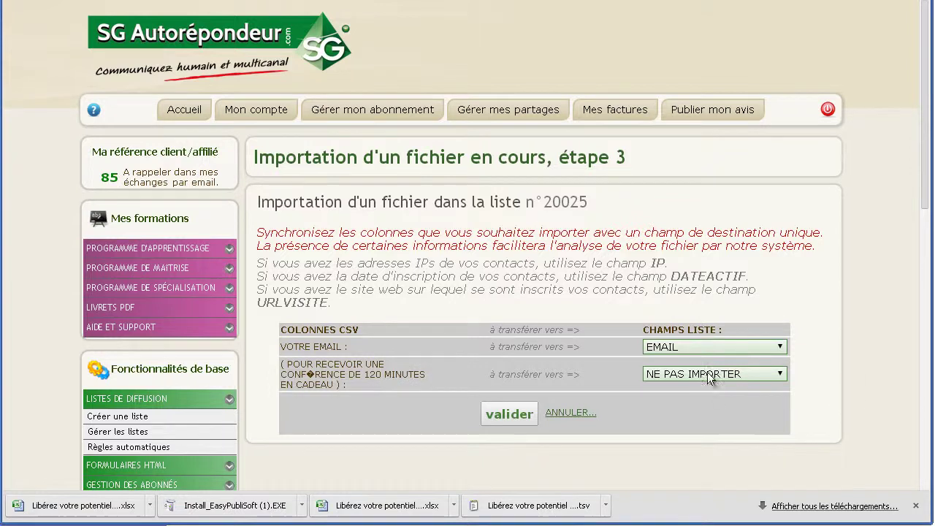
Step: Validate the column mapping with VOTRE EMAIL going to EMAIL and the other column set to NE PAS IMPORTER, and finish the import
{"action": "left_click", "coordinate": [500, 414]}
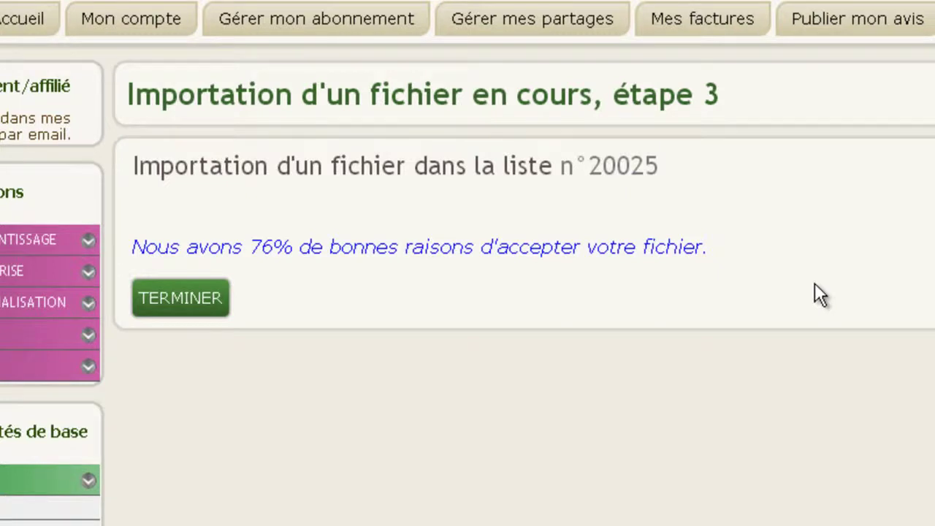
{"action": "left_click", "coordinate": [213, 309]}
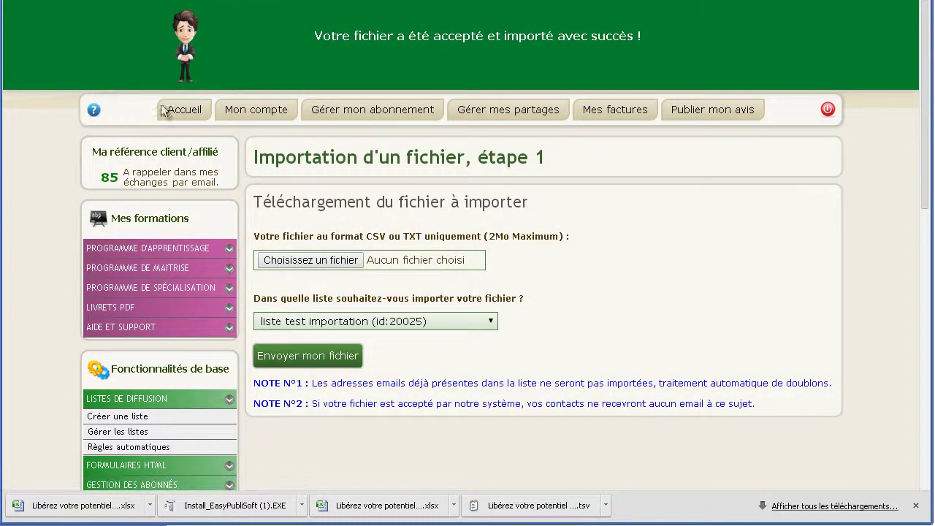
Step: Check the active subscribers of liste test importation in the account's Récapitulatif global and return to the home page
{"action": "left_click", "coordinate": [186, 114]}
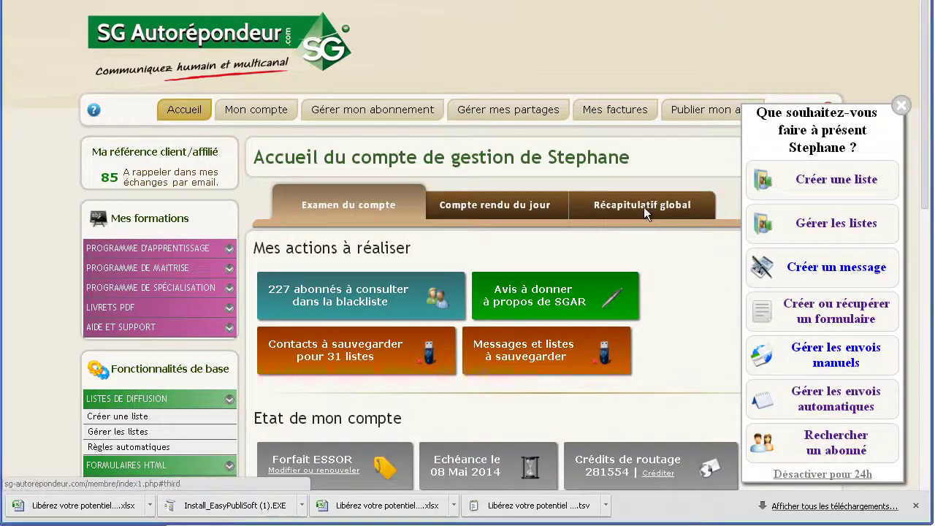
{"action": "scroll", "coordinate": [525, 270], "scroll_direction": "down", "scroll_amount": 3}
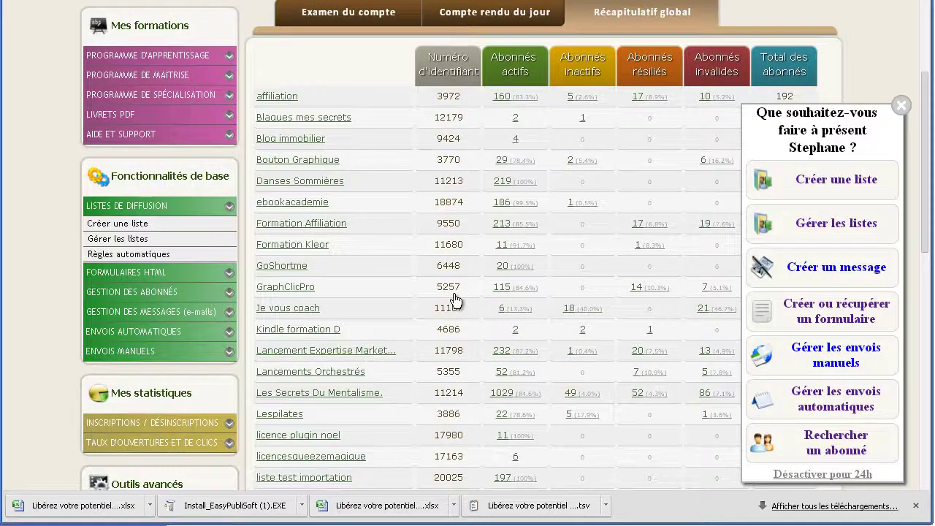
{"action": "scroll", "coordinate": [455, 298], "scroll_direction": "down", "scroll_amount": 3}
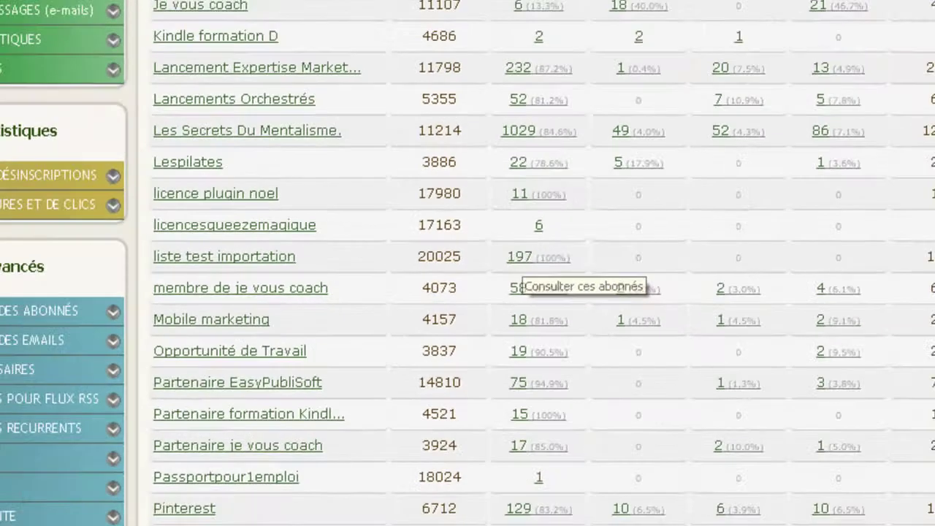
{"action": "scroll", "coordinate": [881, 284], "scroll_direction": "up", "scroll_amount": 6}
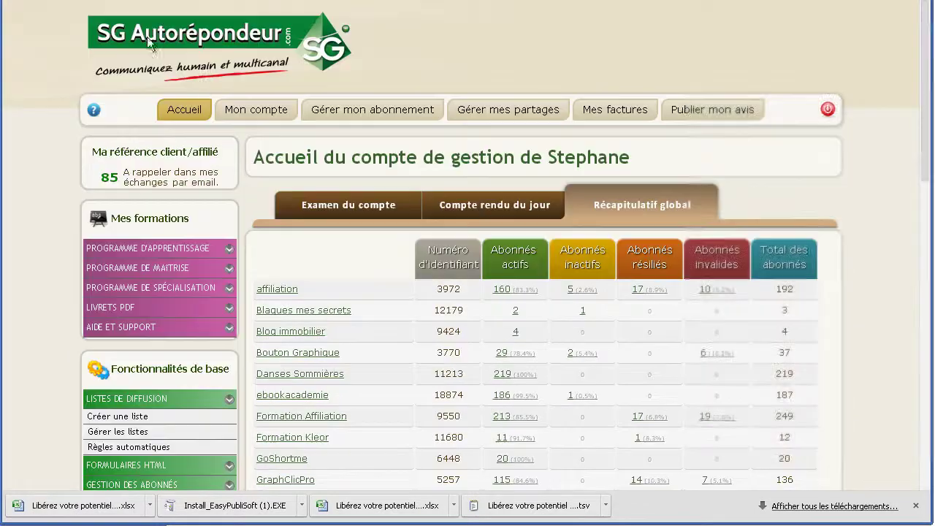
{"action": "left_click", "coordinate": [191, 111]}
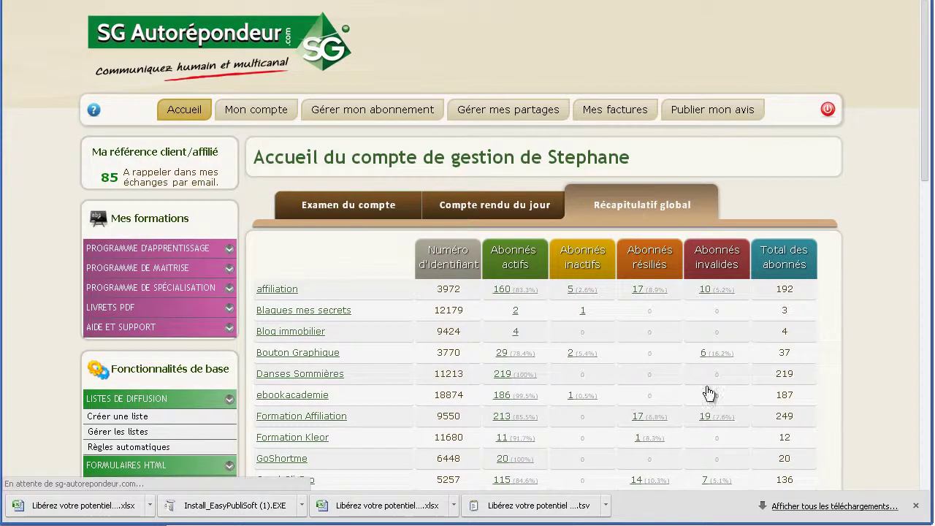